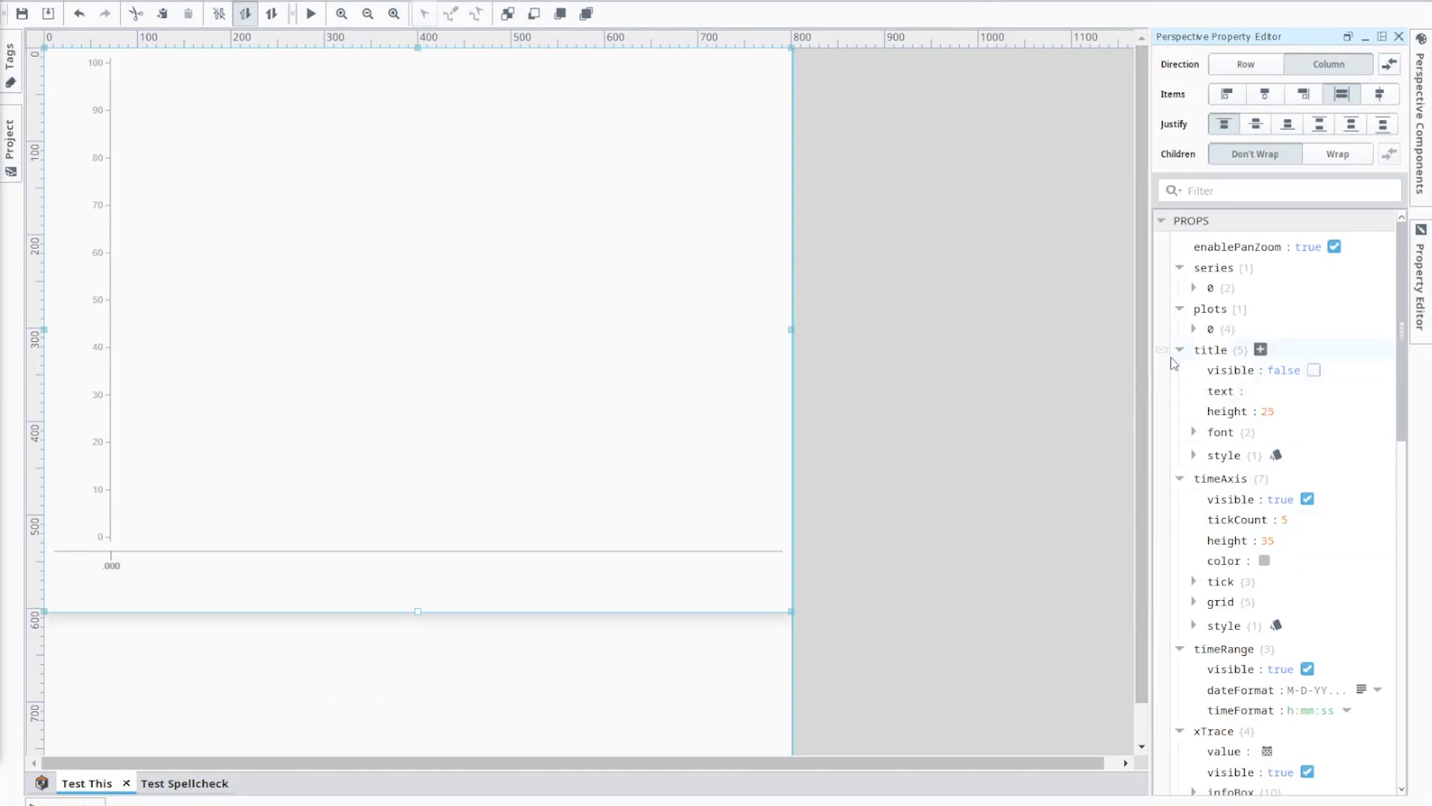
Bind the title text with the expression {this.meta.name}, resolving to TimeSeriesChart, and save it.
left_click(1161, 392)
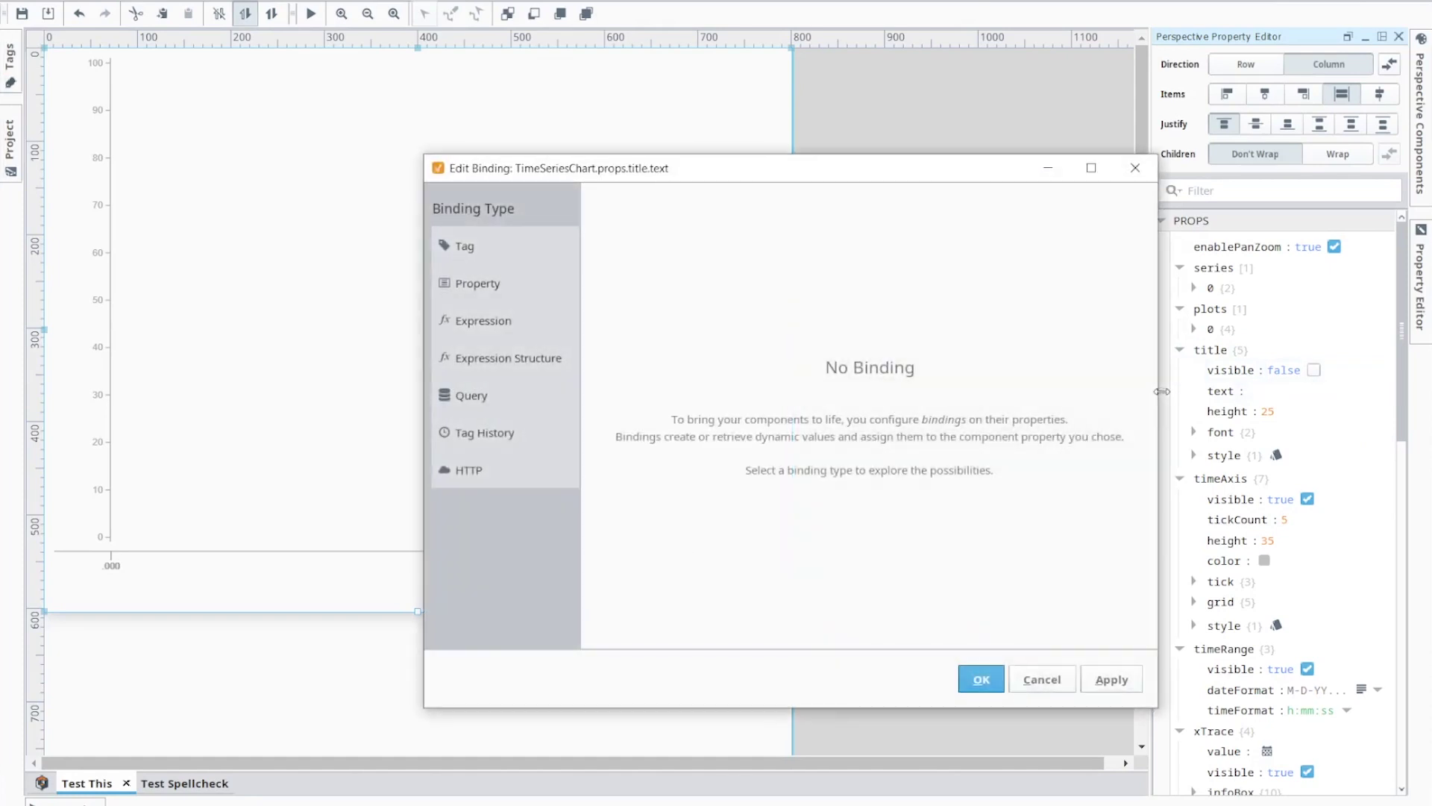
left_click(476, 325)
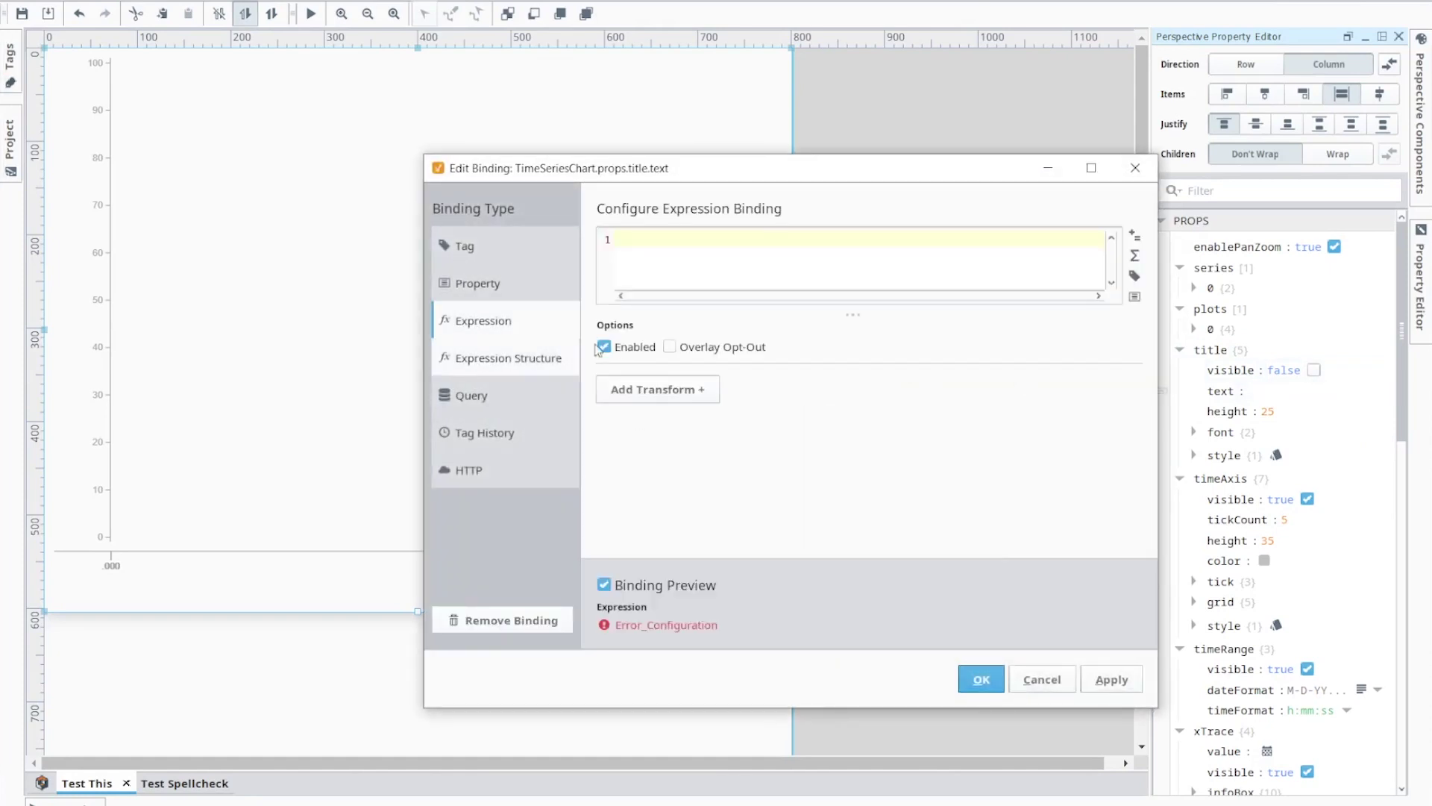
left_click(1136, 298)
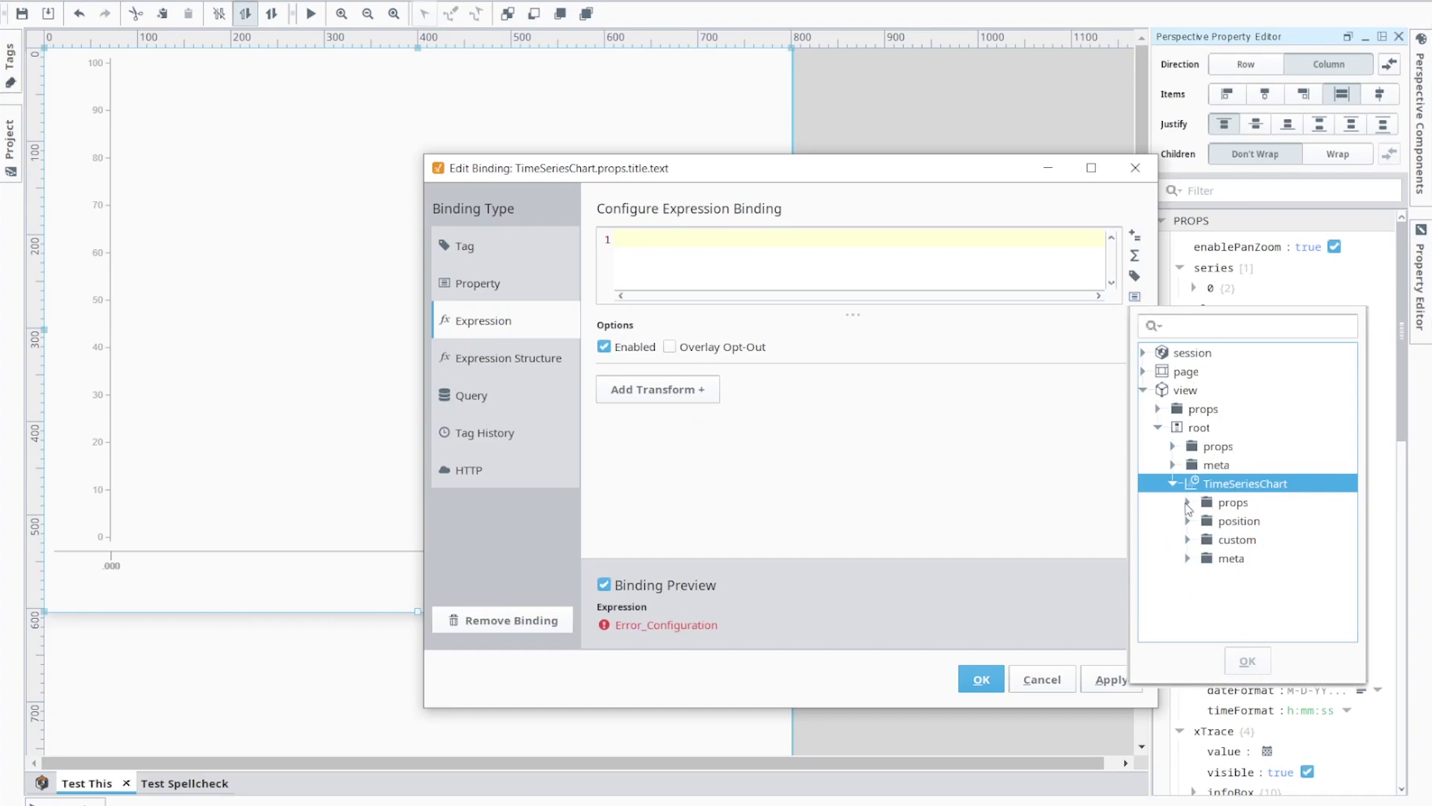
left_click(1189, 557)
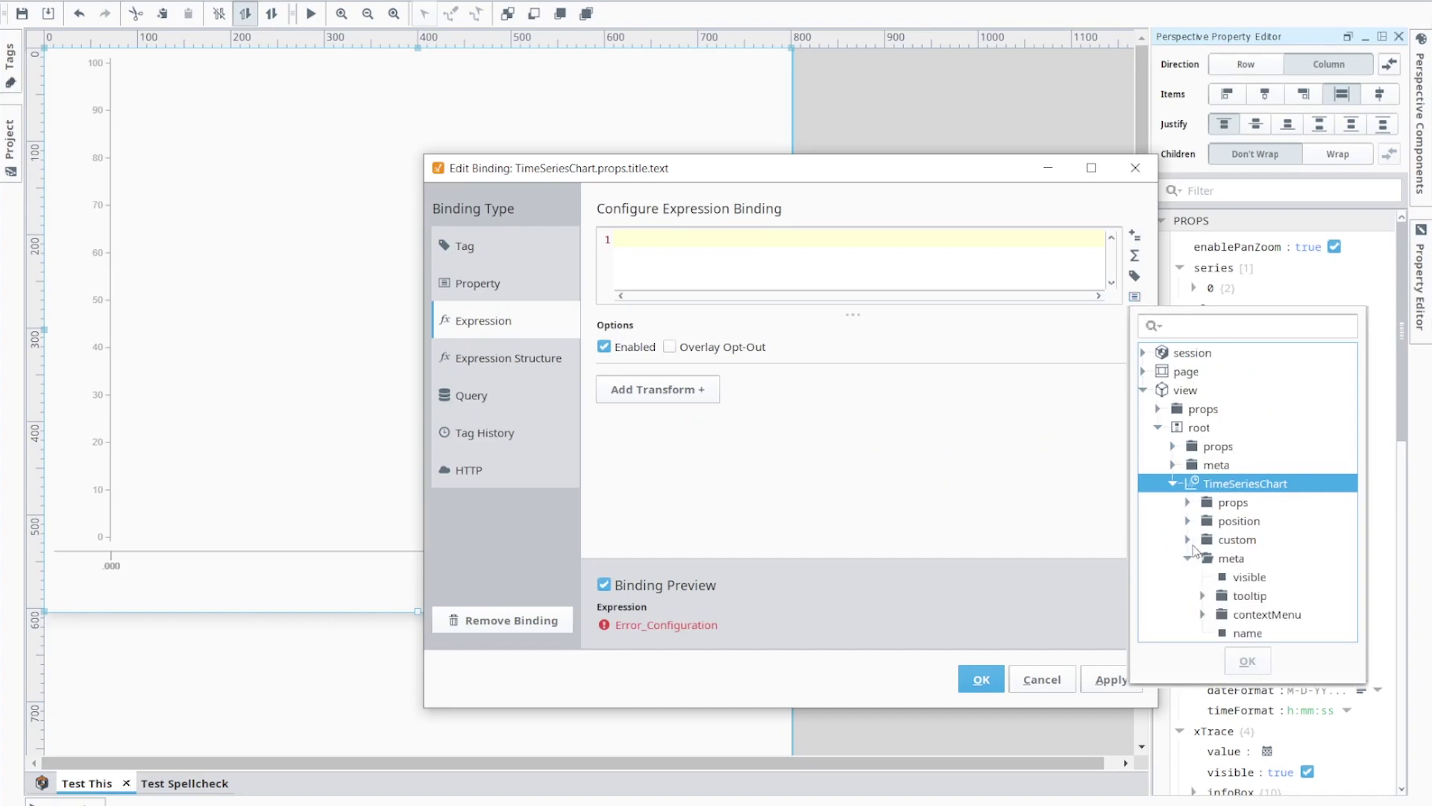
left_click(1254, 638)
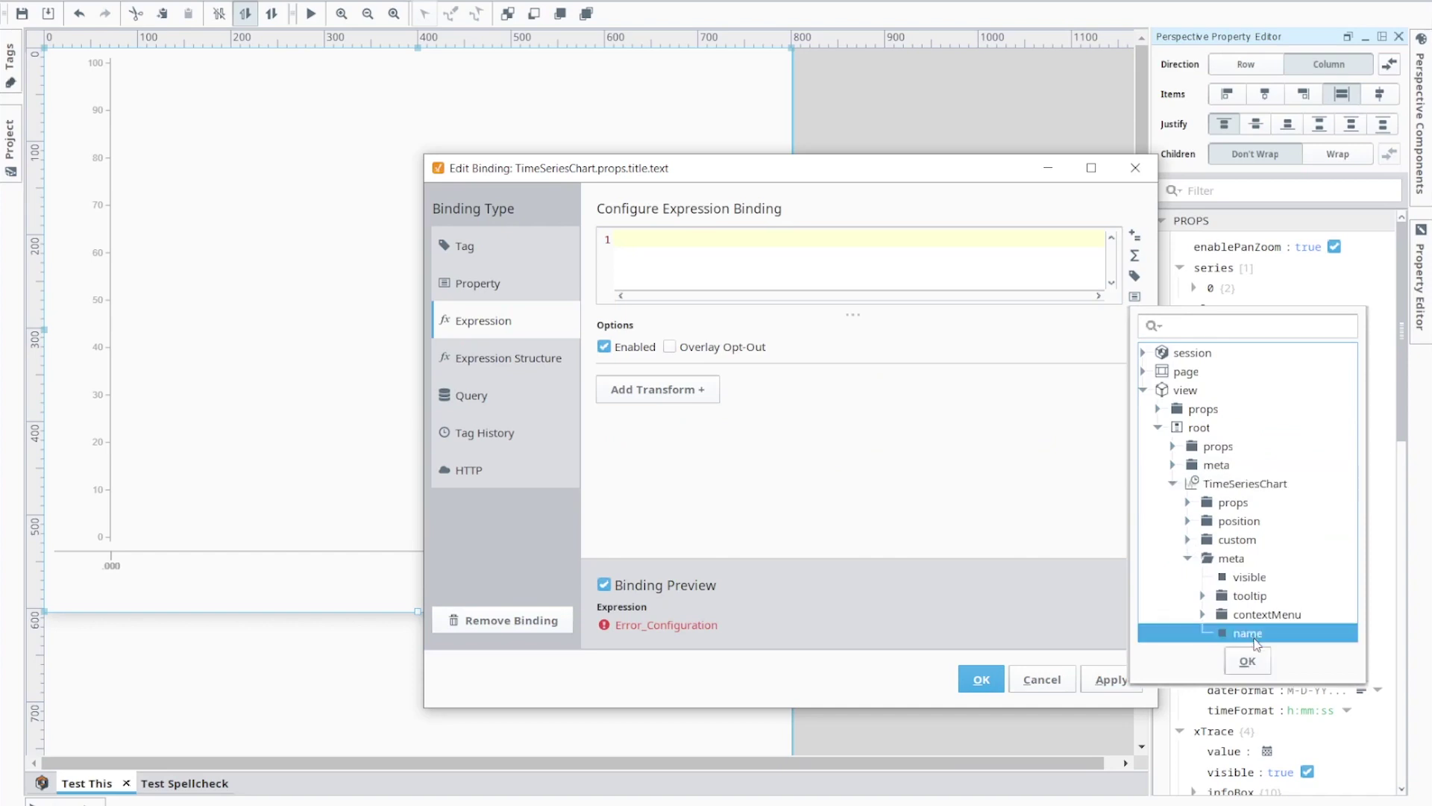
left_click(1247, 660)
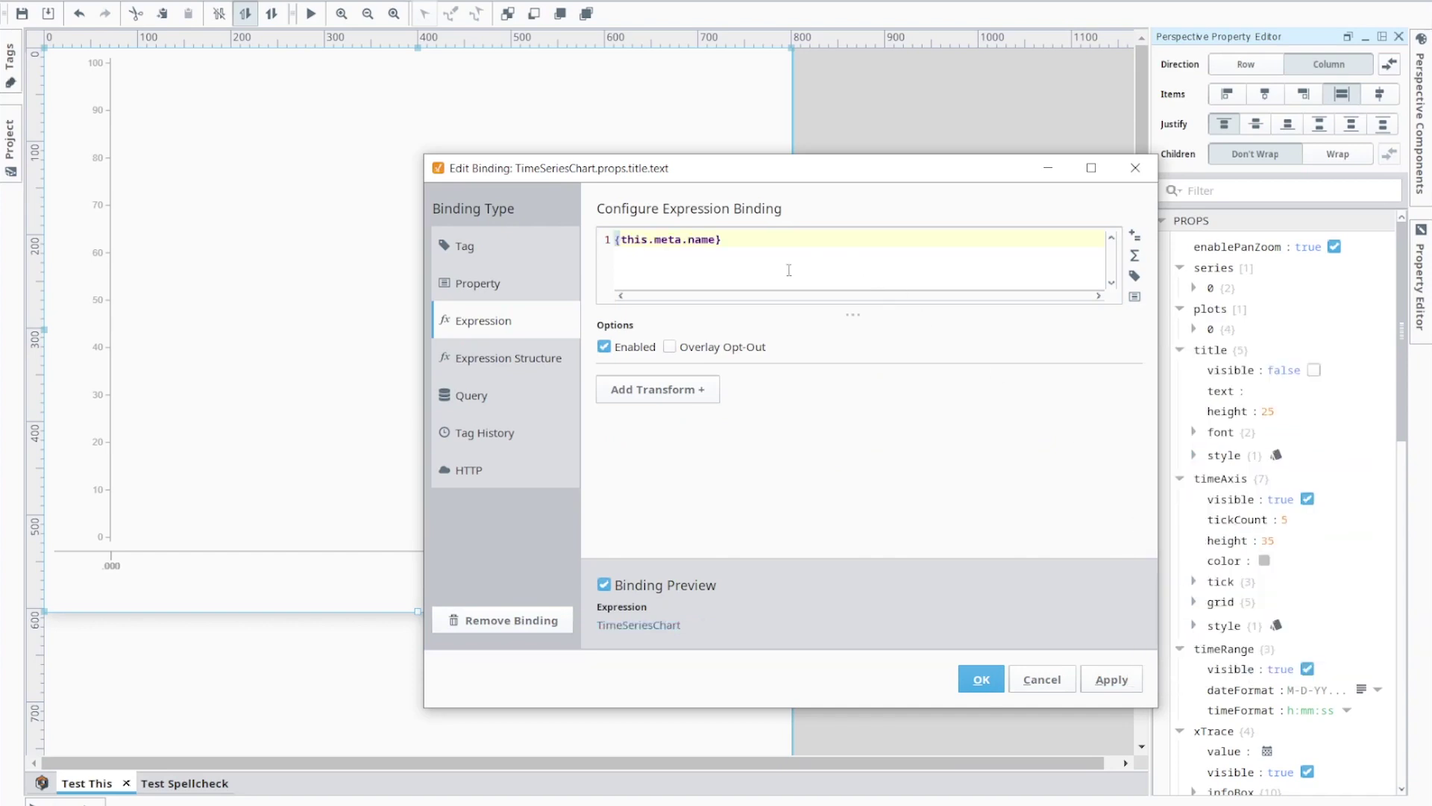
left_click_drag(620, 243, 656, 243)
left_click(821, 260)
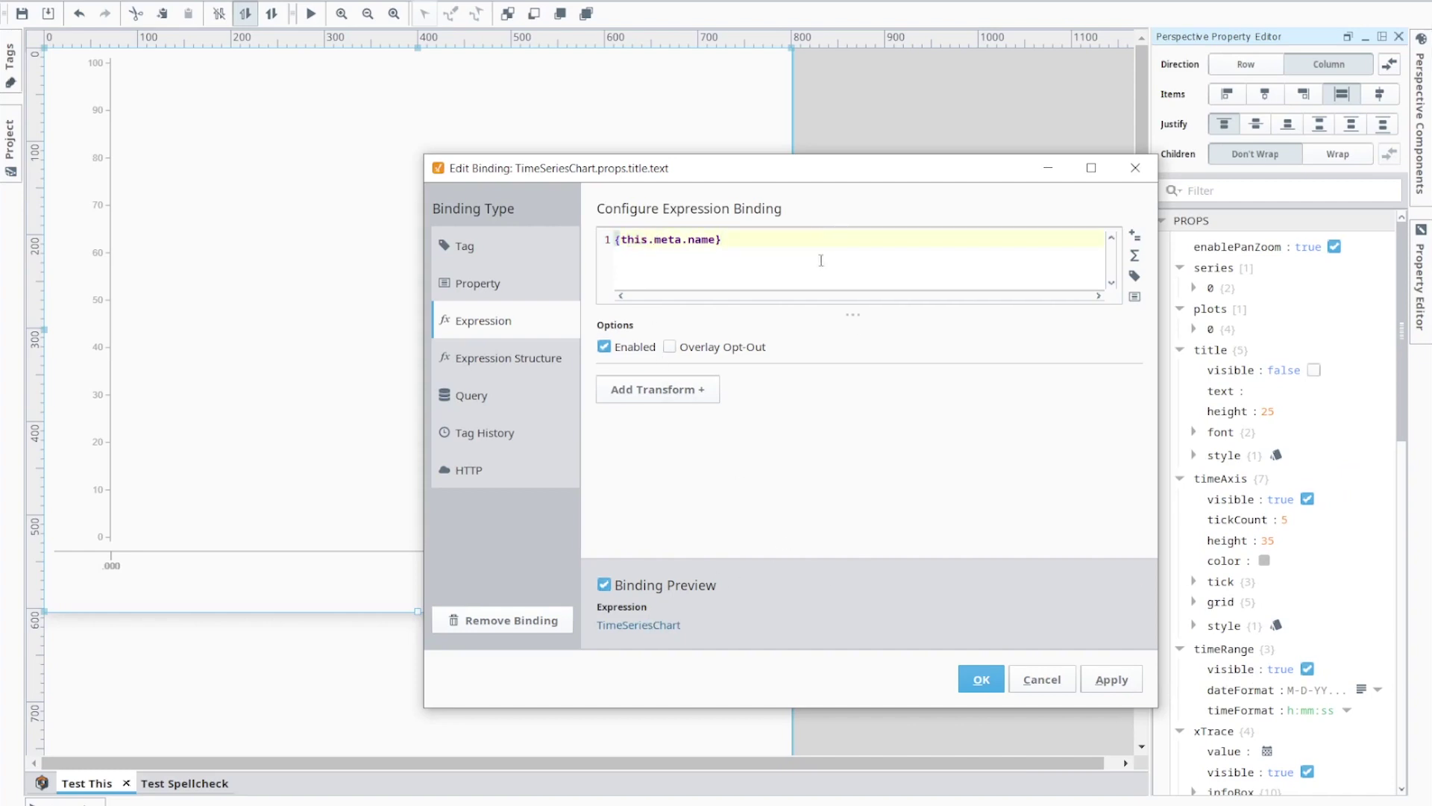
left_click(980, 680)
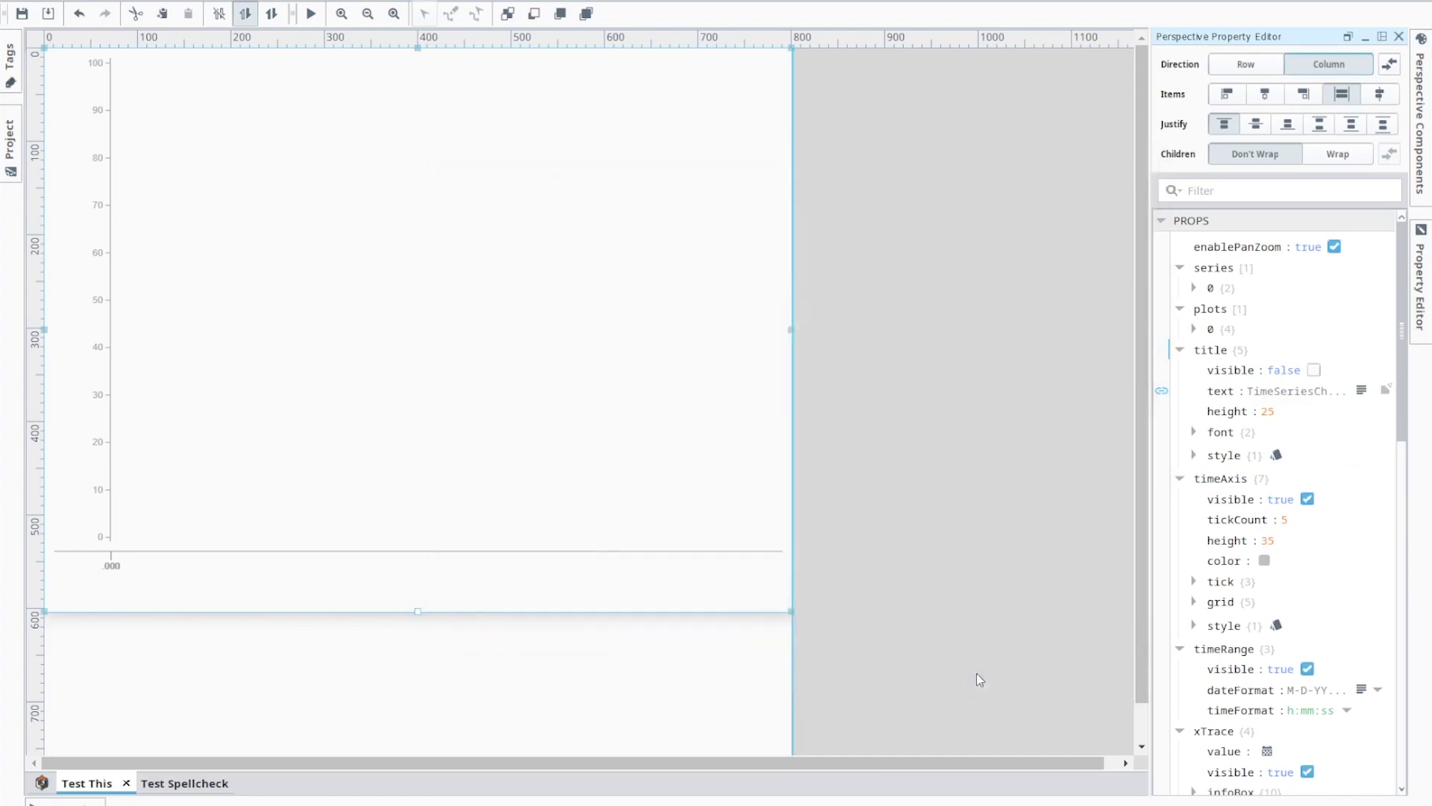
Review the bound title value, then bring up the binding for the first series' data property.
left_click(1361, 390)
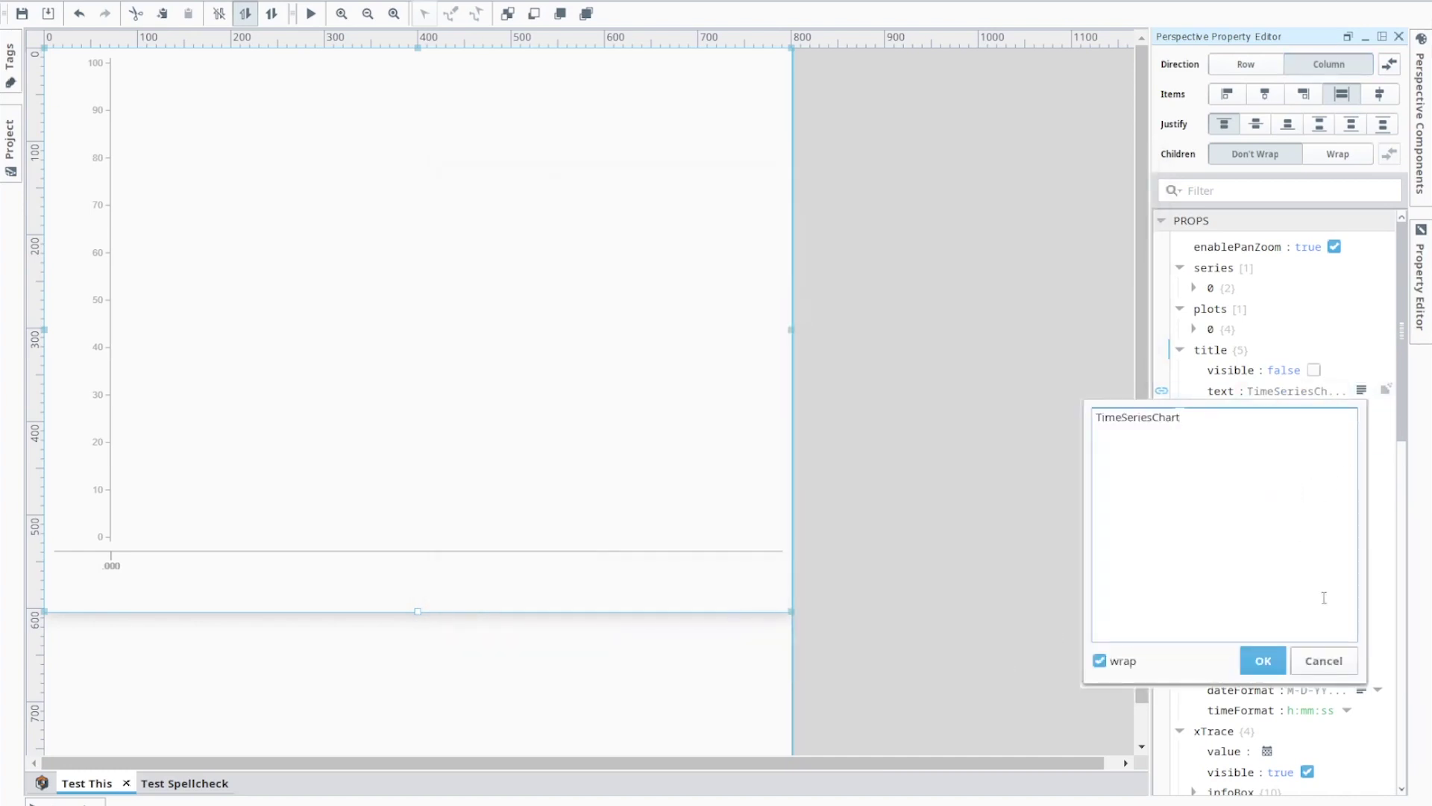
left_click(1317, 669)
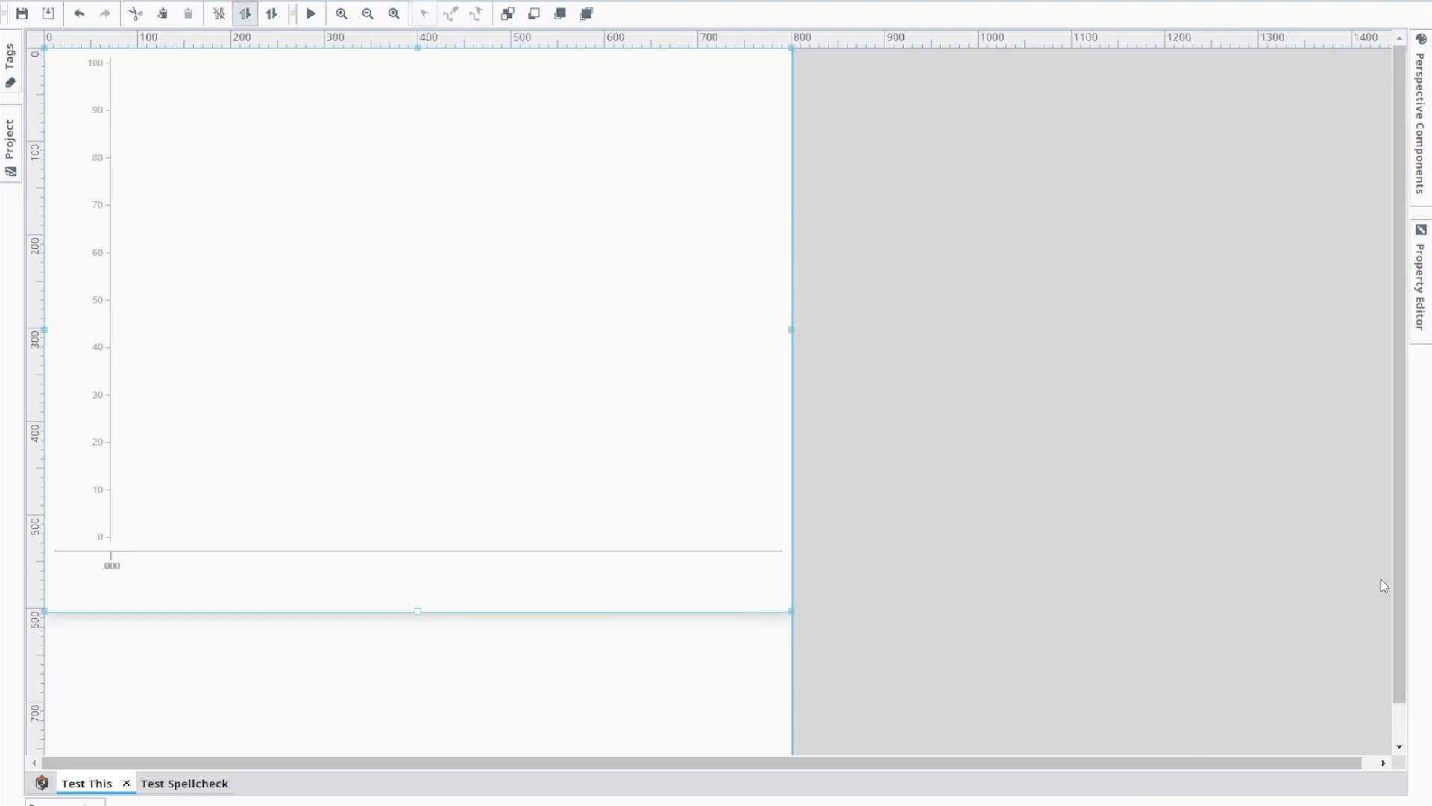
left_click(1422, 327)
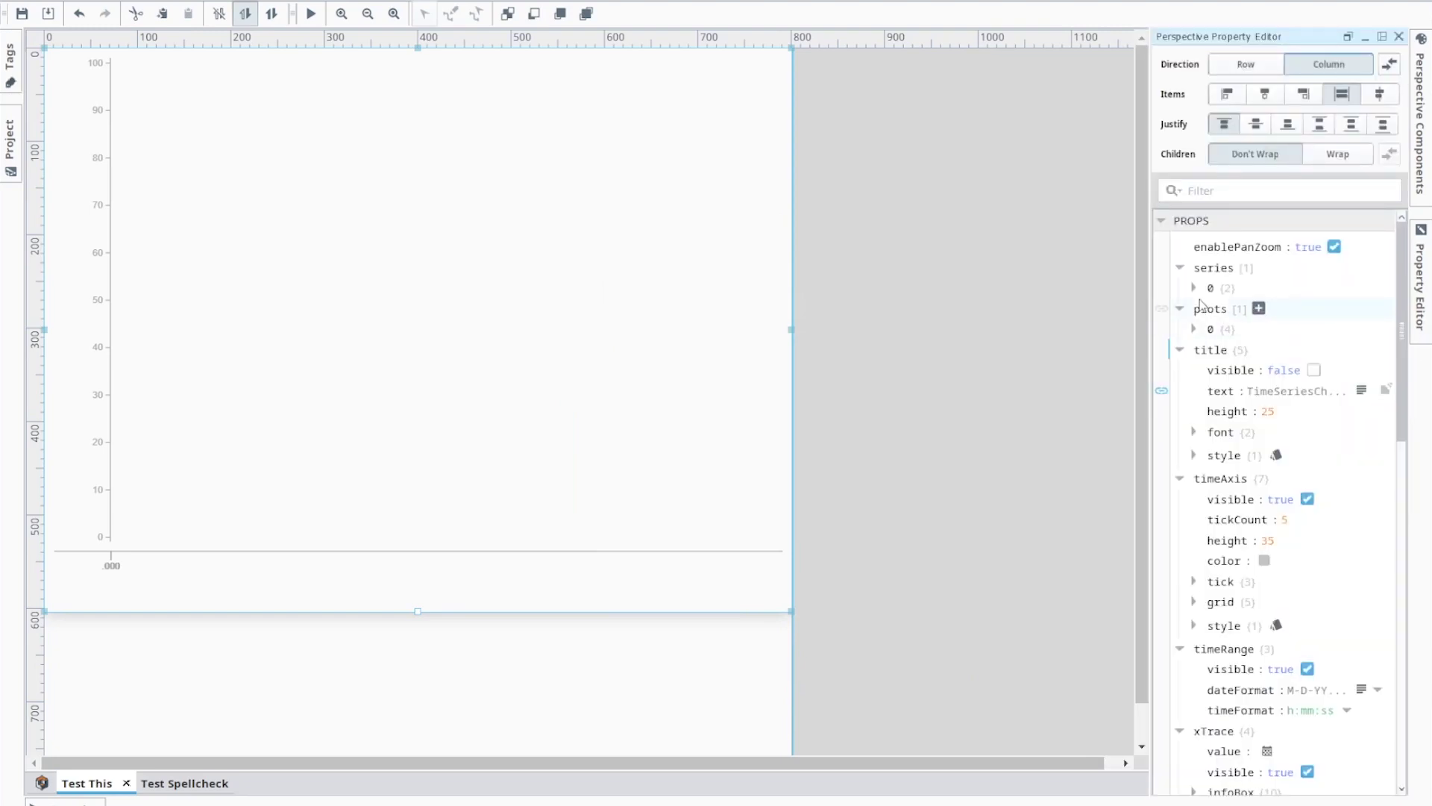
left_click(1195, 290)
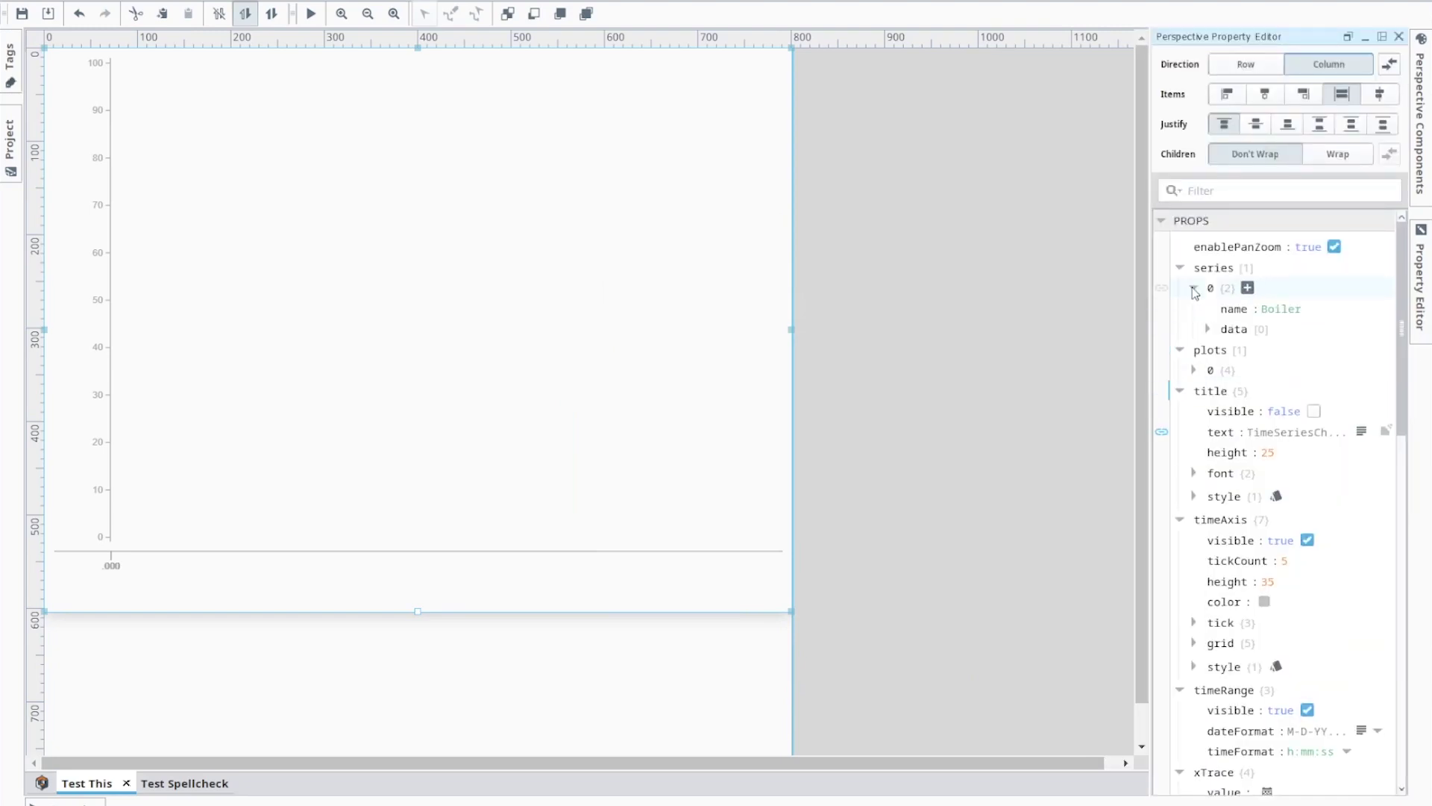
left_click(1162, 330)
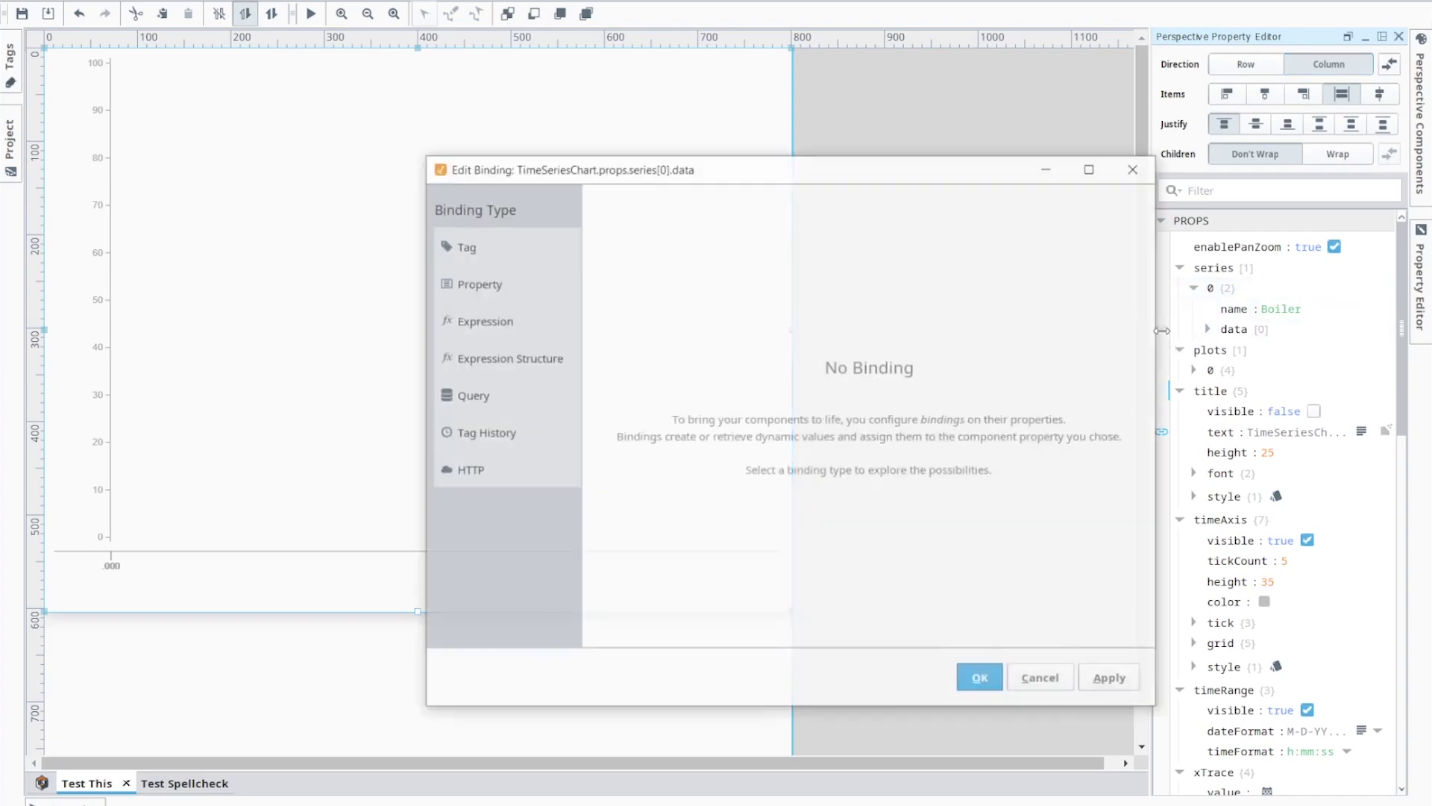
Bind the series data with the expression {this.custom.data} and apply it so the chart plots.
left_click(541, 332)
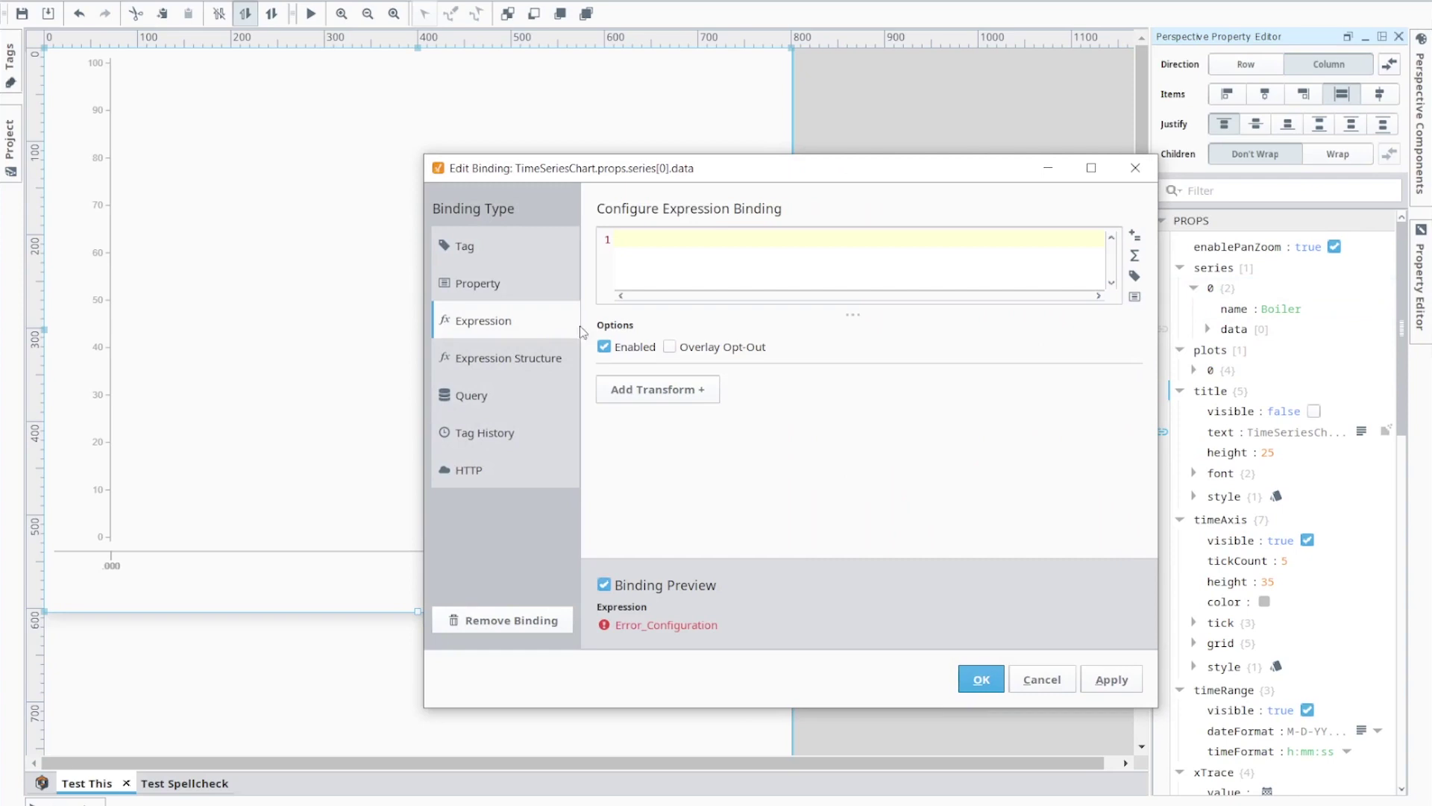
left_click(1135, 298)
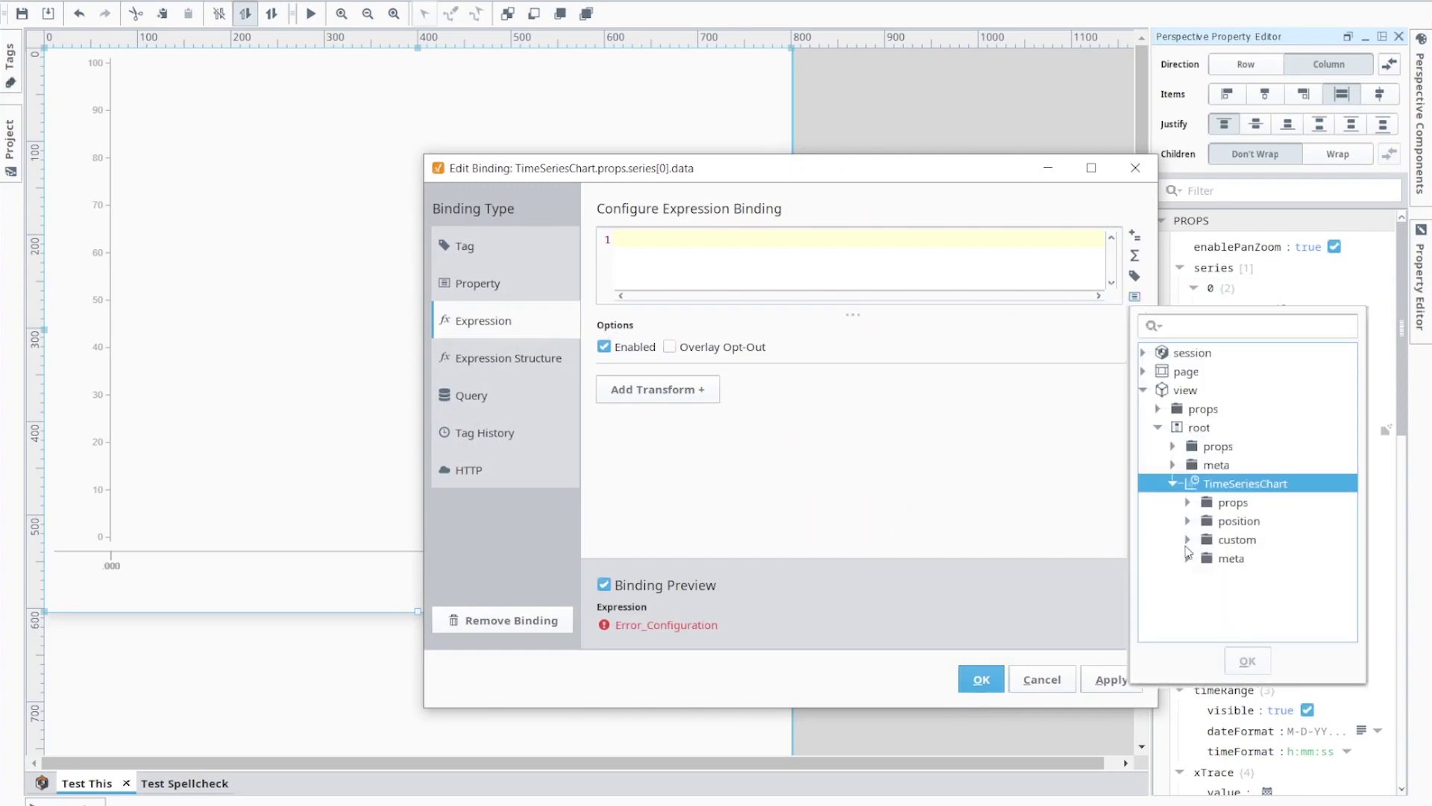
left_click(1188, 539)
left_click(1249, 559)
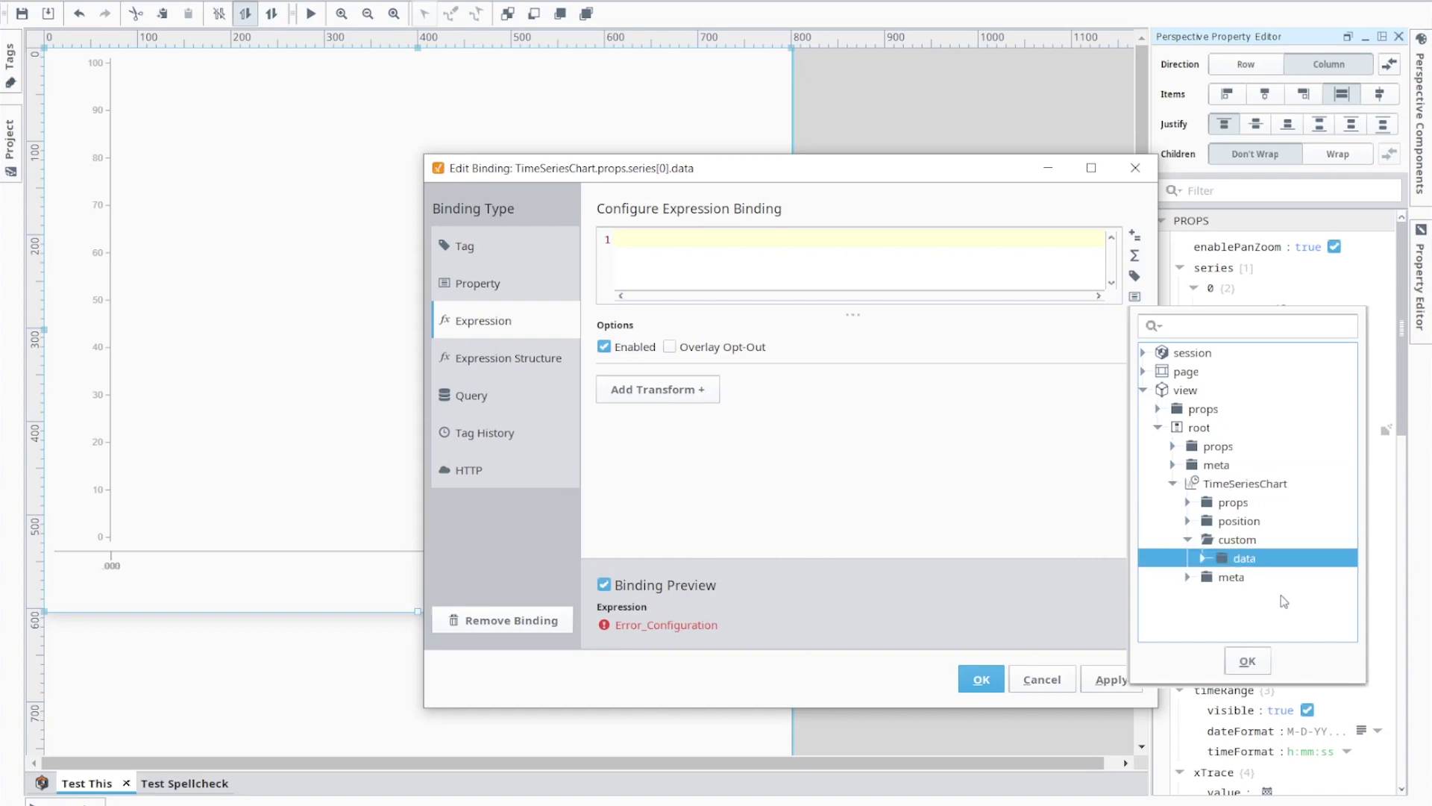
left_click(1251, 662)
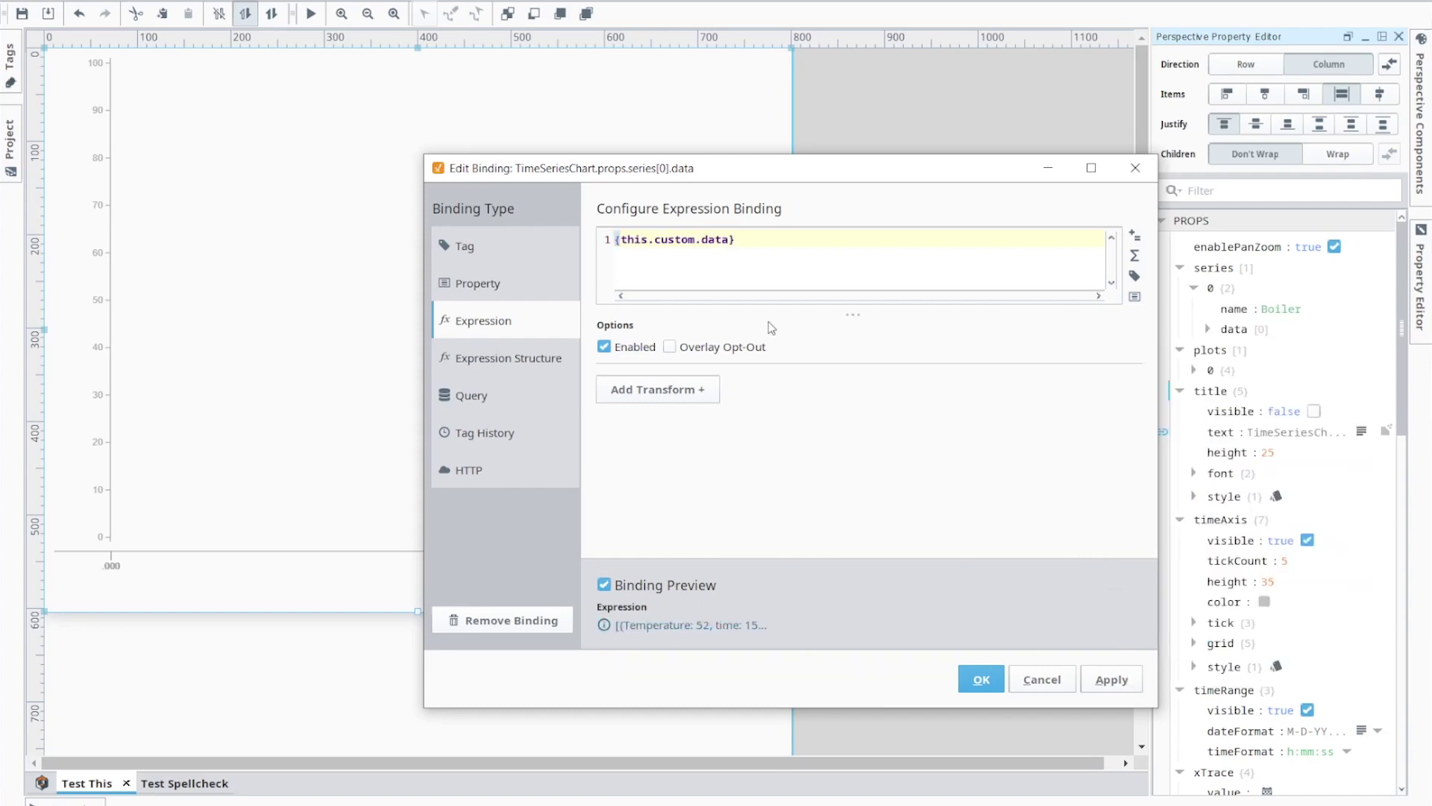
left_click_drag(620, 240, 695, 242)
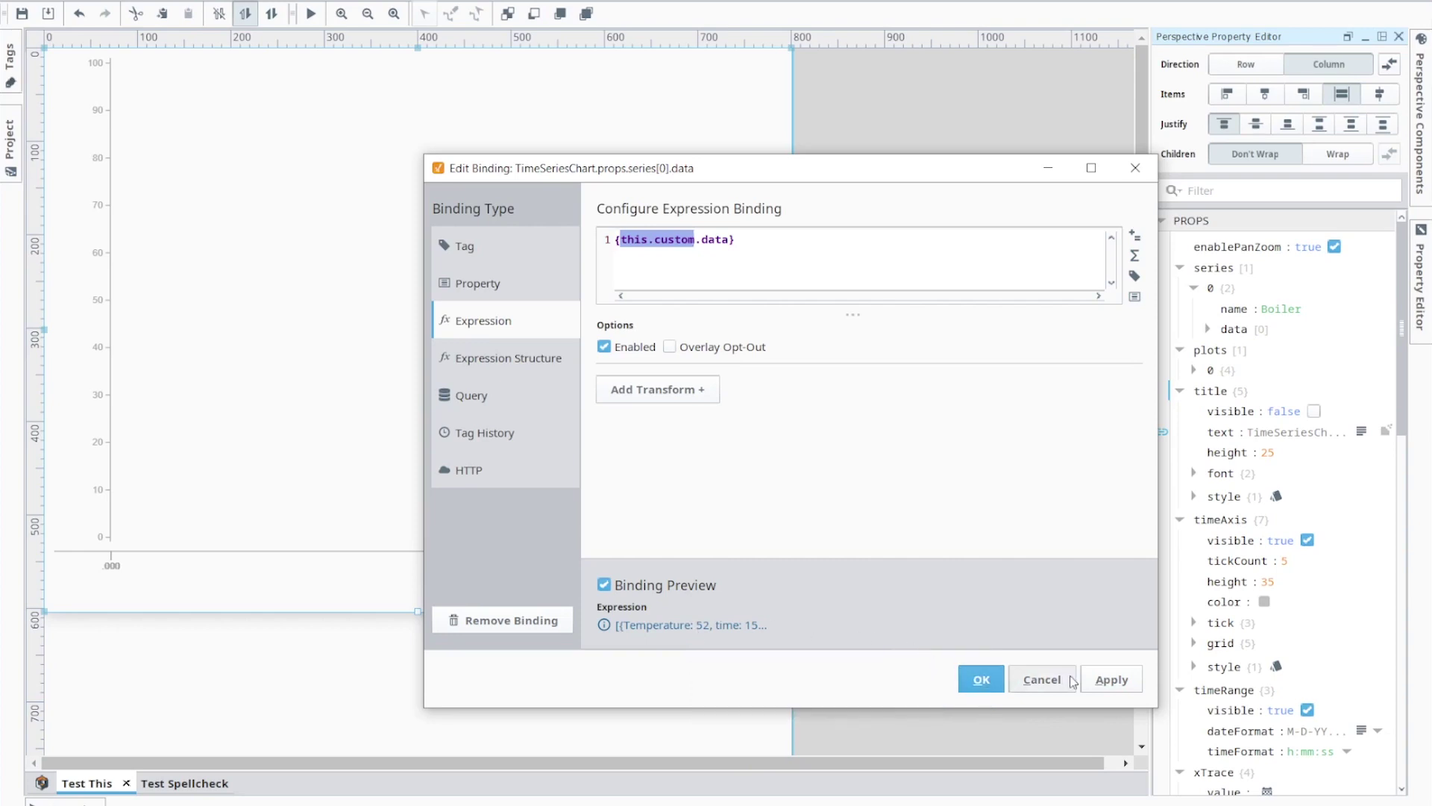
left_click(1112, 679)
left_click(976, 682)
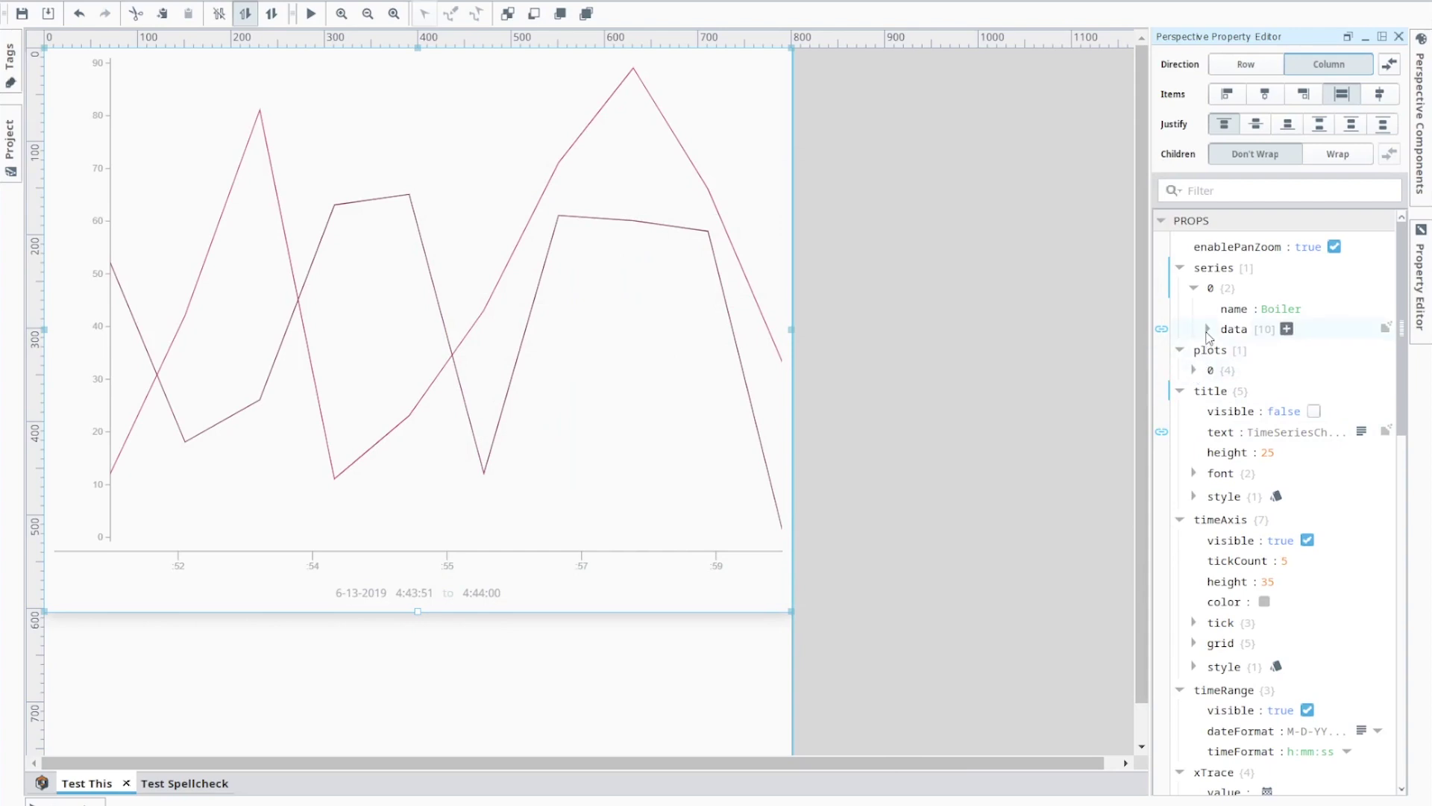
Set MyTagName's expression to {this.ValueSource} in the Expression Editor and apply it.
left_click(1207, 330)
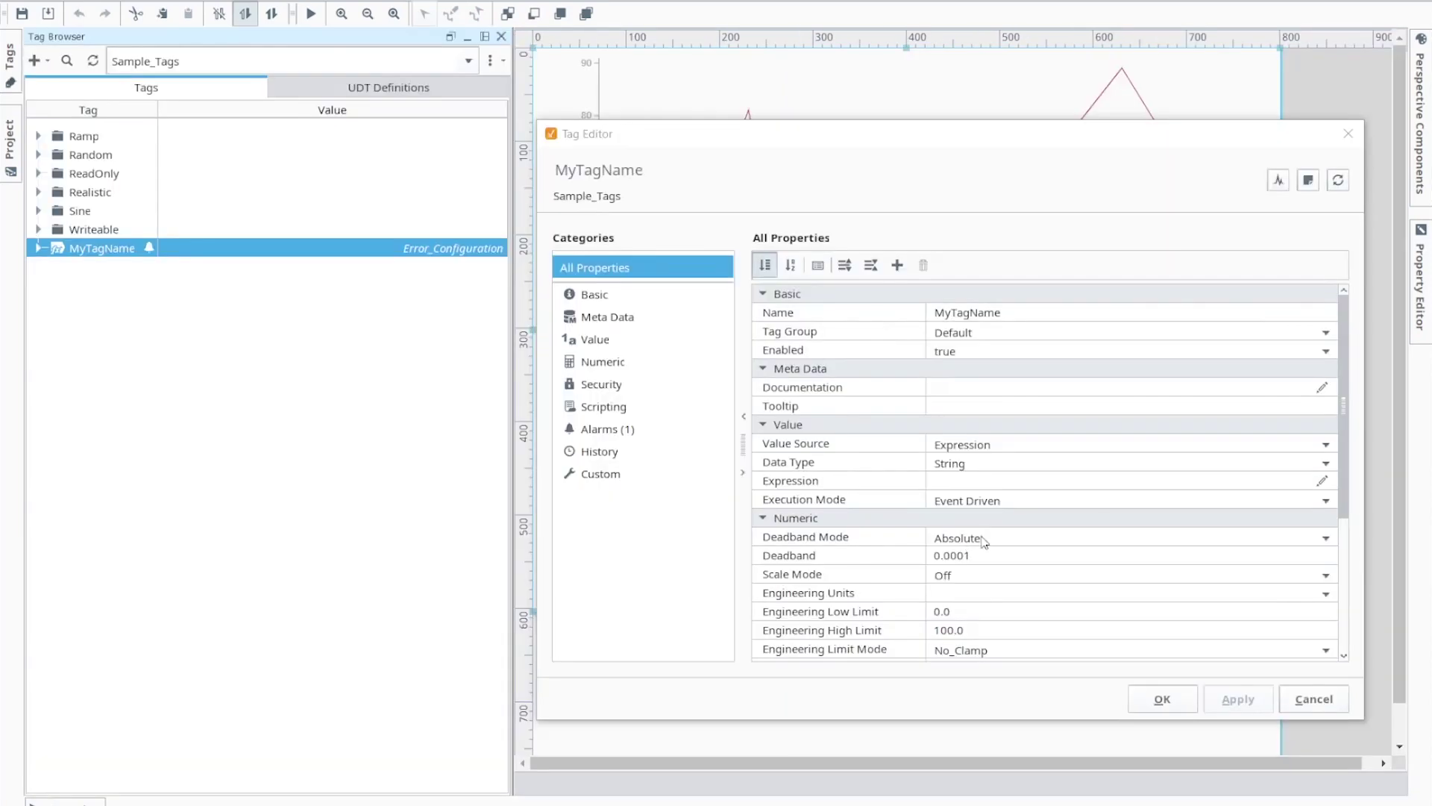
left_click(1324, 482)
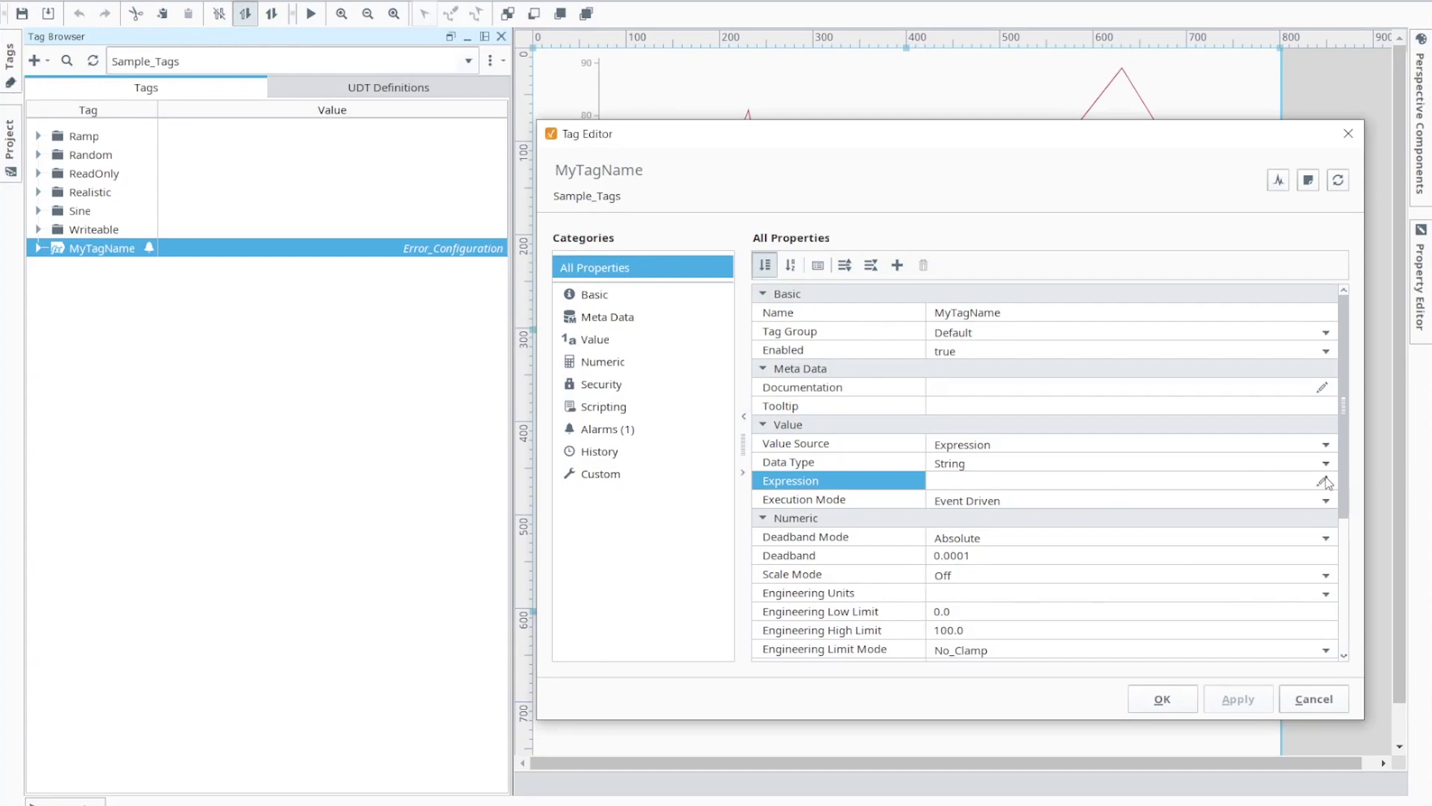
left_click(1324, 481)
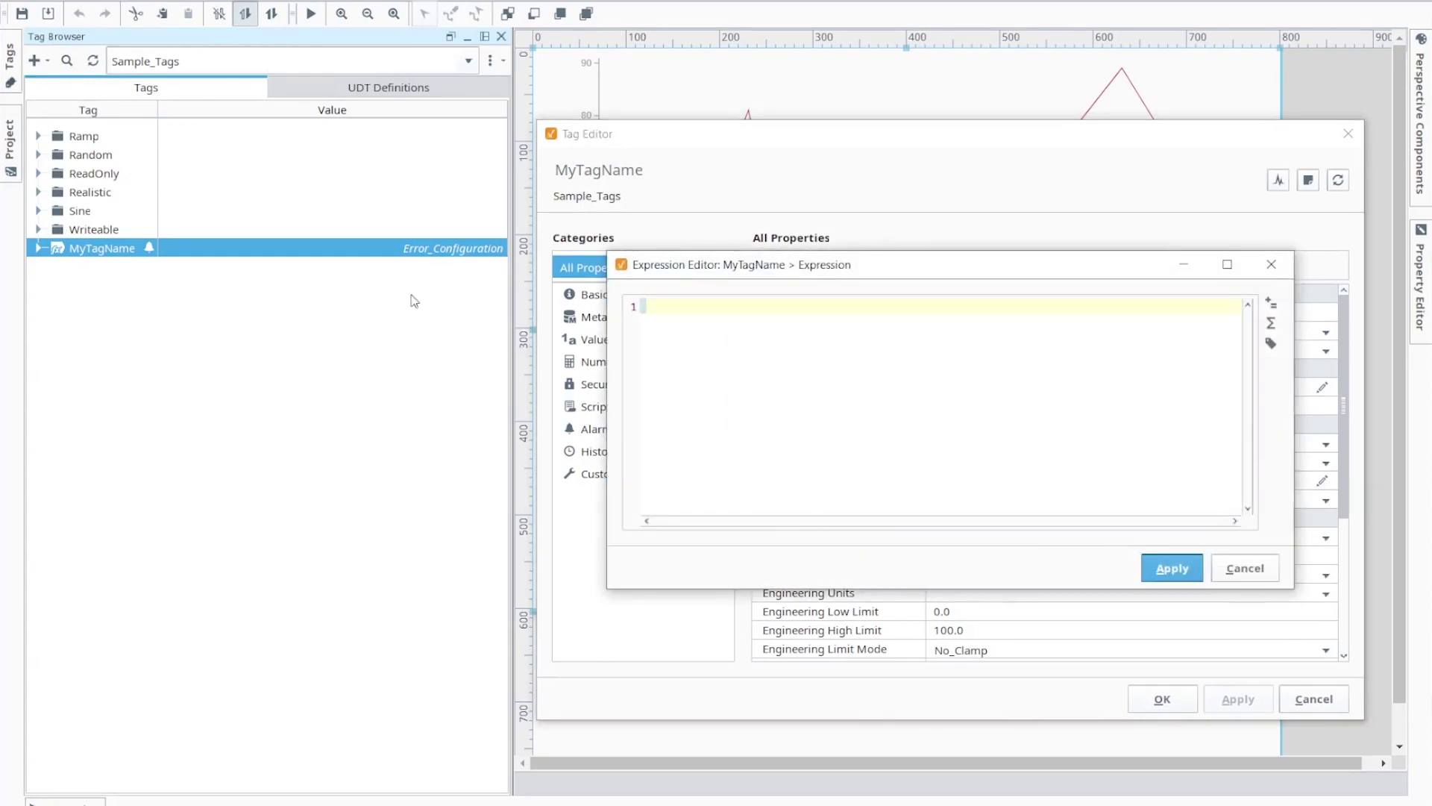
left_click(39, 247)
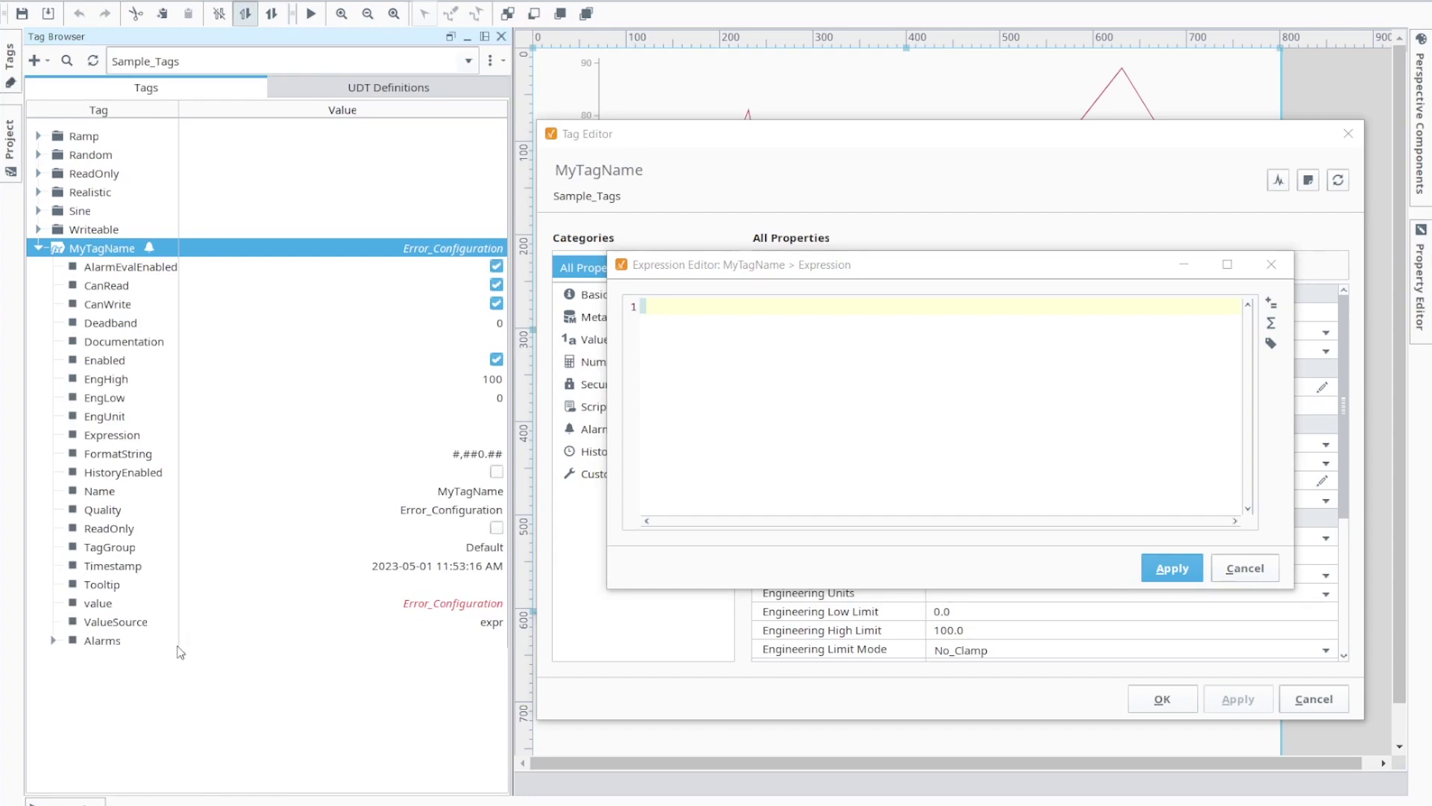
left_click(1000, 372)
type("{")
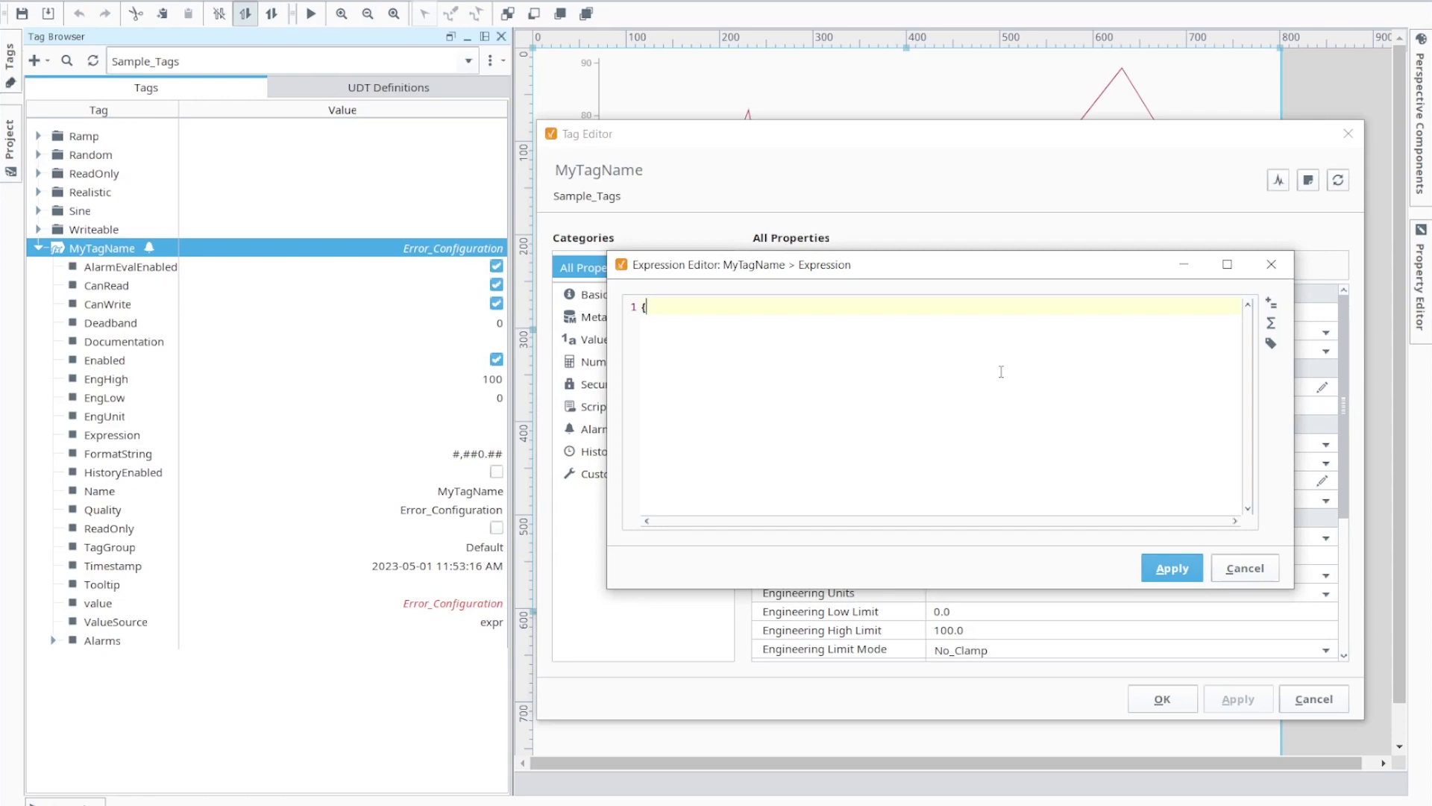
type("this.Val")
type("ue")
type("Source")
type("}")
left_click(1175, 570)
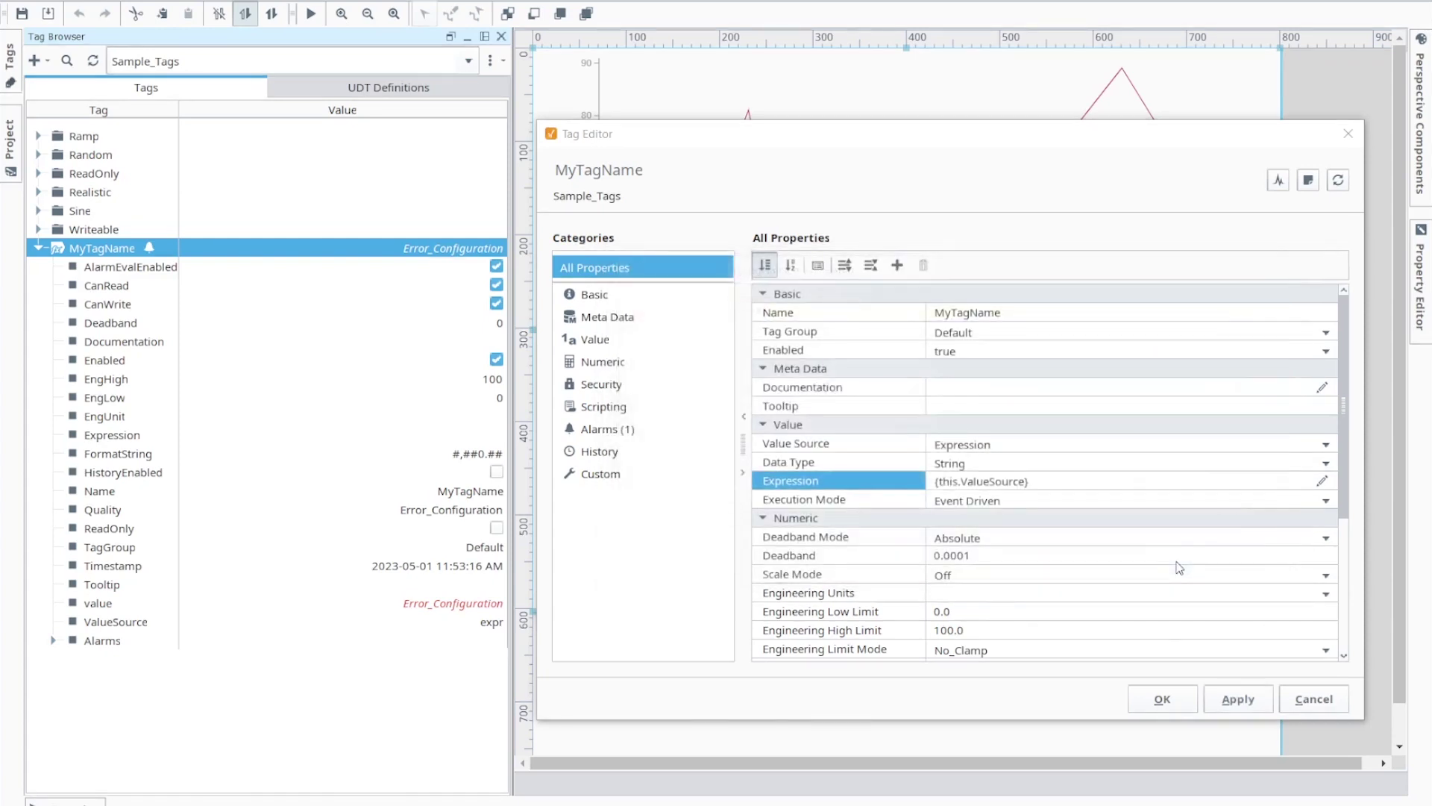
Apply the tag changes, then start an expression binding on the Equal, Low alarm's Label.
left_click(1236, 698)
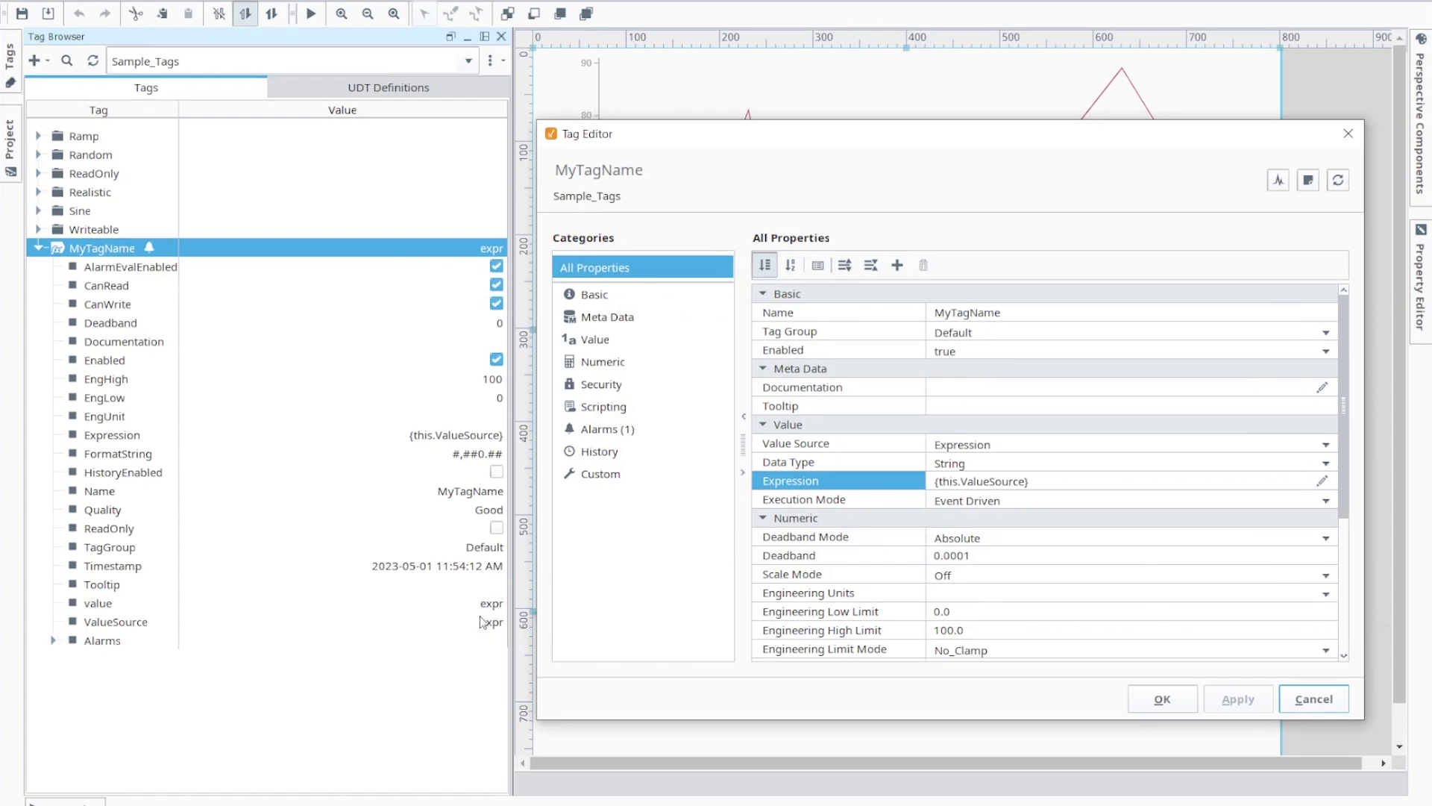
left_click(604, 435)
left_click(814, 354)
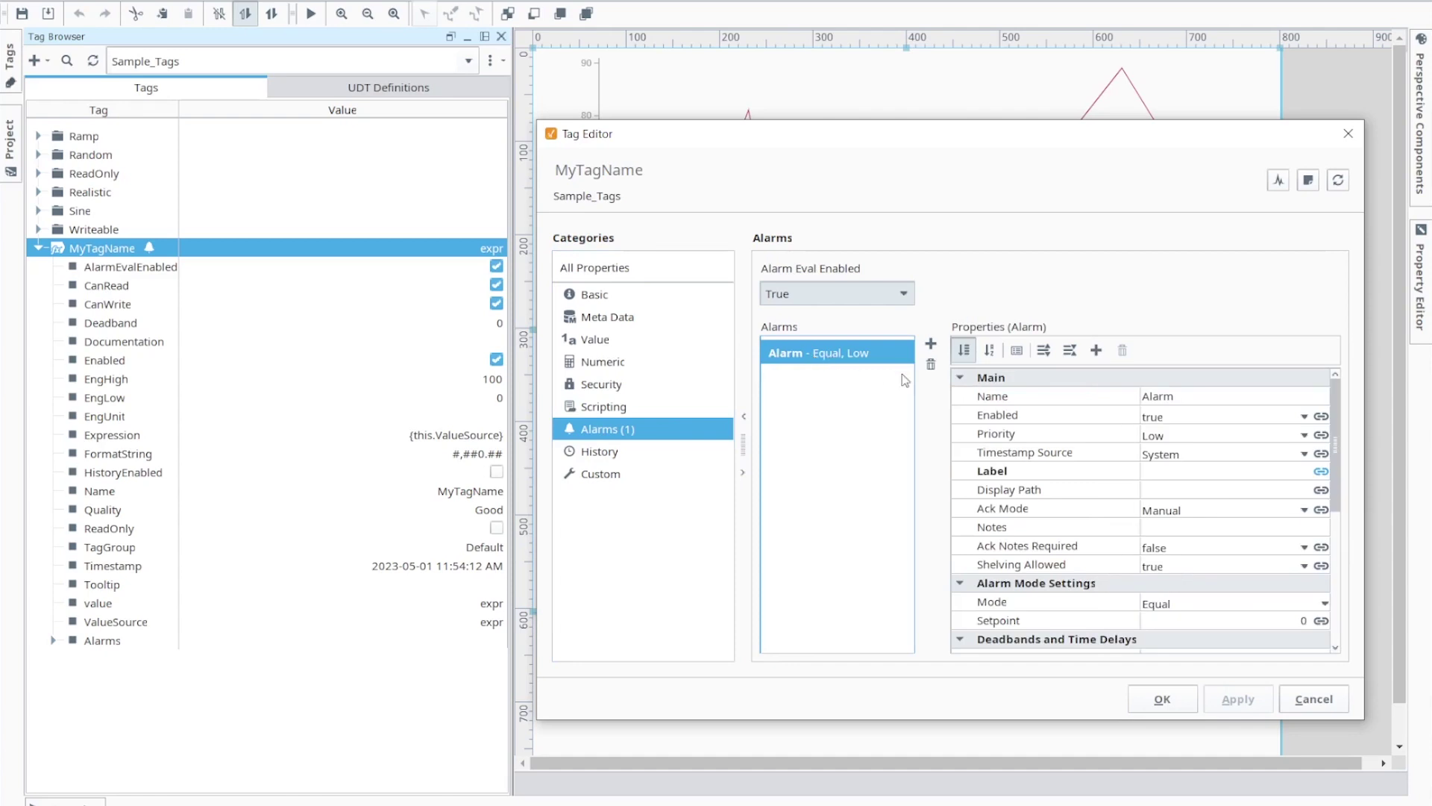
left_click(1322, 471)
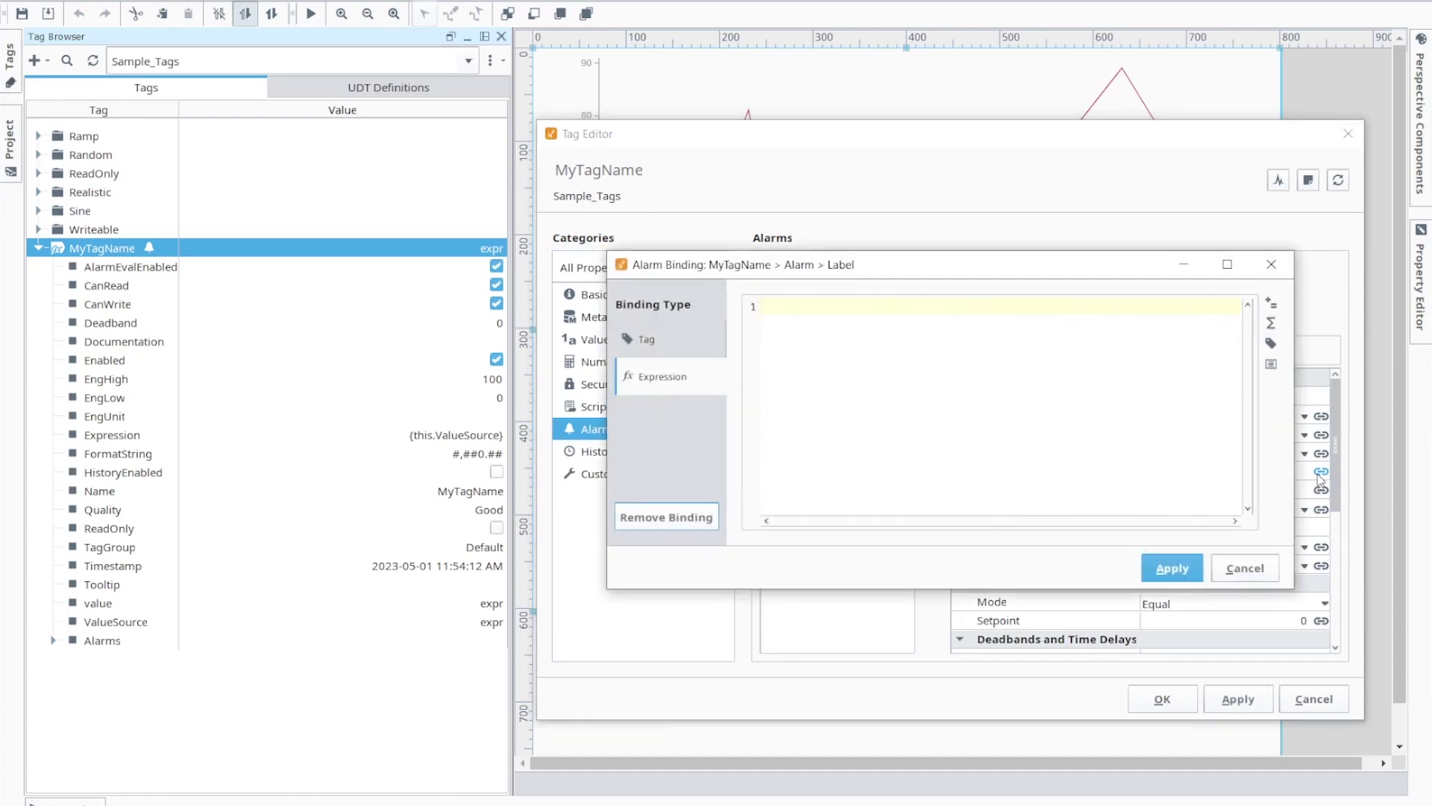
left_click(1008, 398)
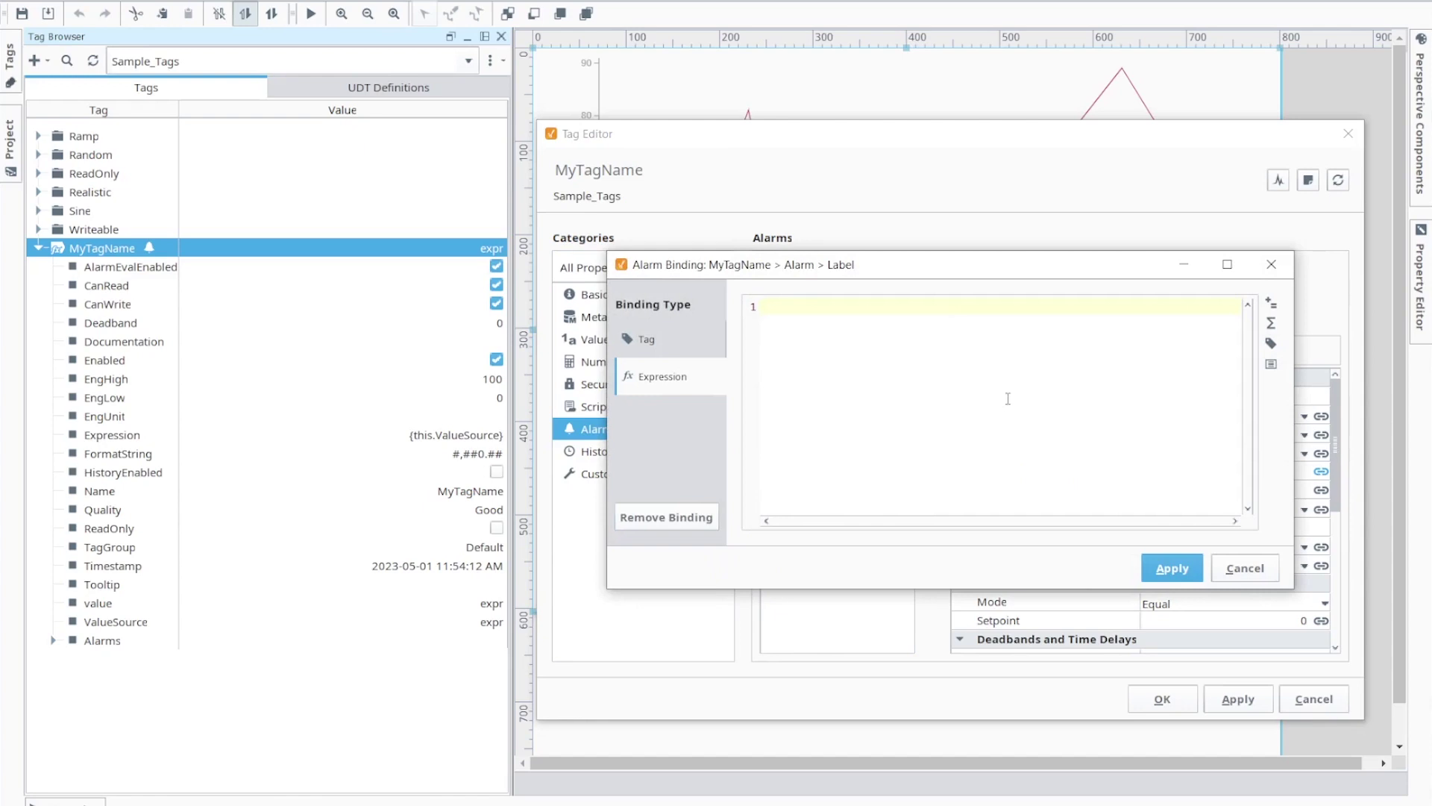